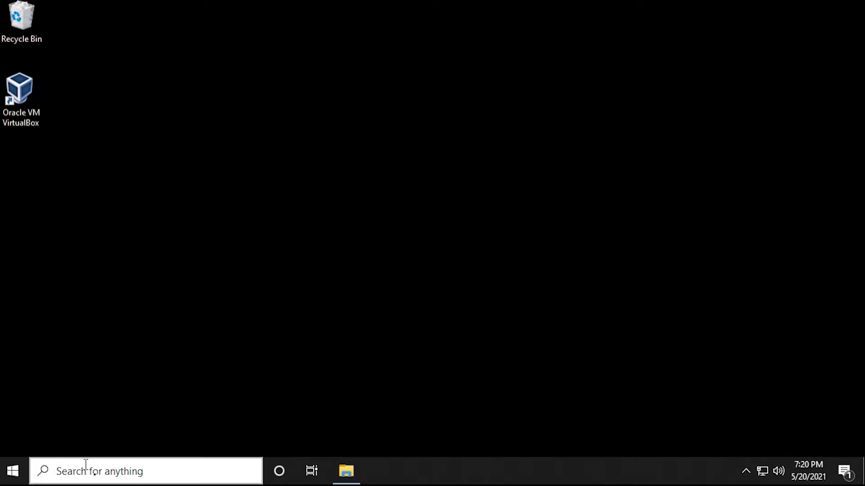
Step: Search Windows for "nice" and launch NiceHash Miner
left_click(85, 465)
type("u")
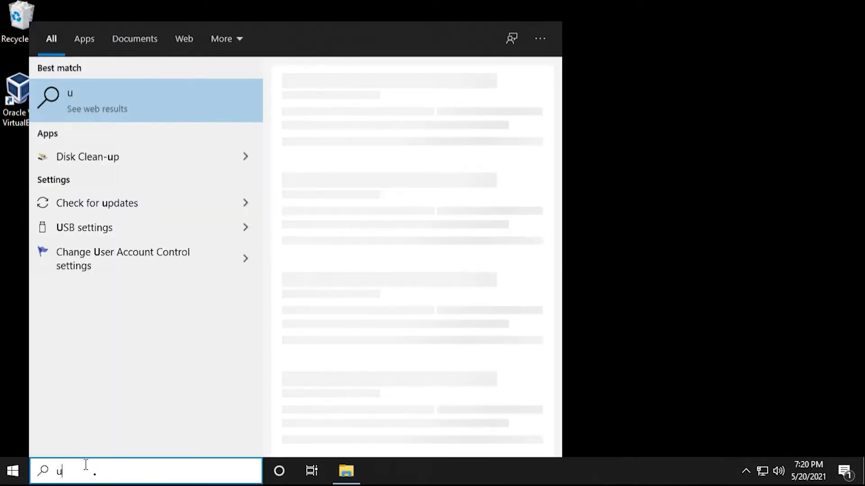
key("BackSpace")
type("nice")
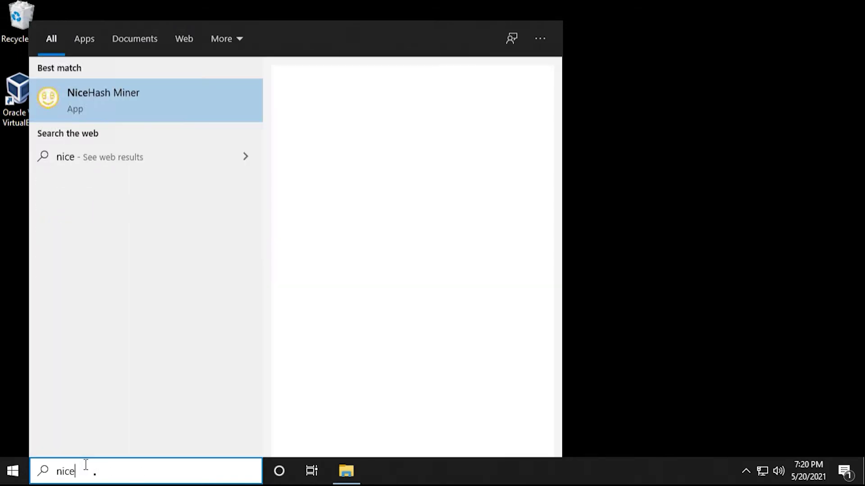
left_click(109, 107)
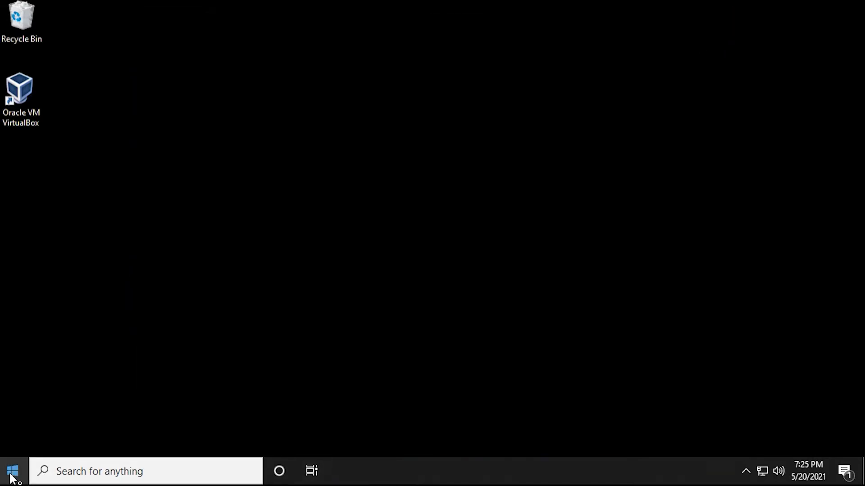
Step: Switch to File Explorer and browse through Local Disk (C:) and Users to the personal profile folder
left_click(13, 473)
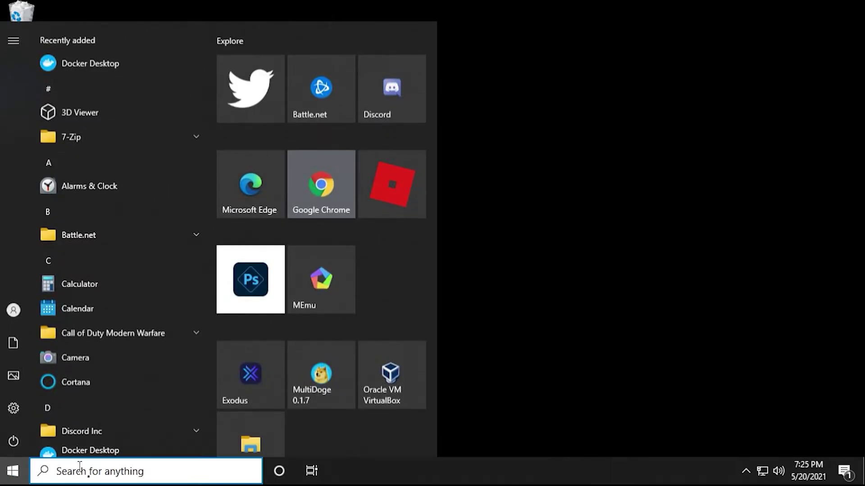
left_click(264, 442)
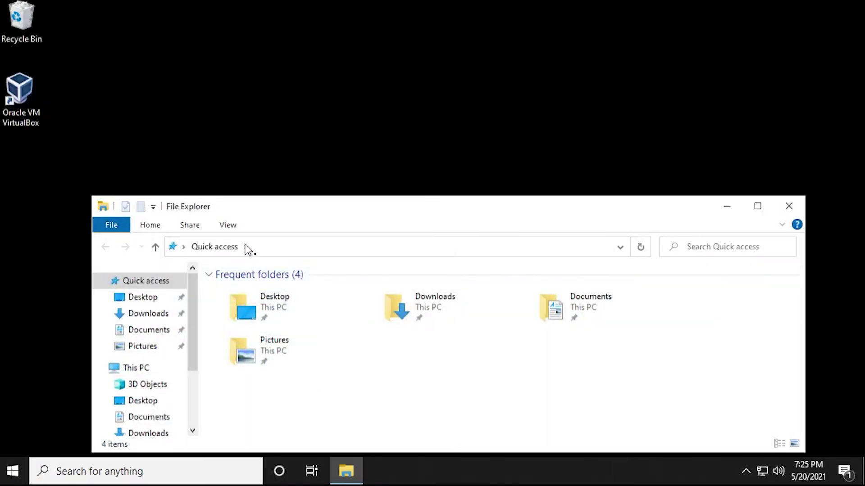
left_click_drag(281, 200, 245, 87)
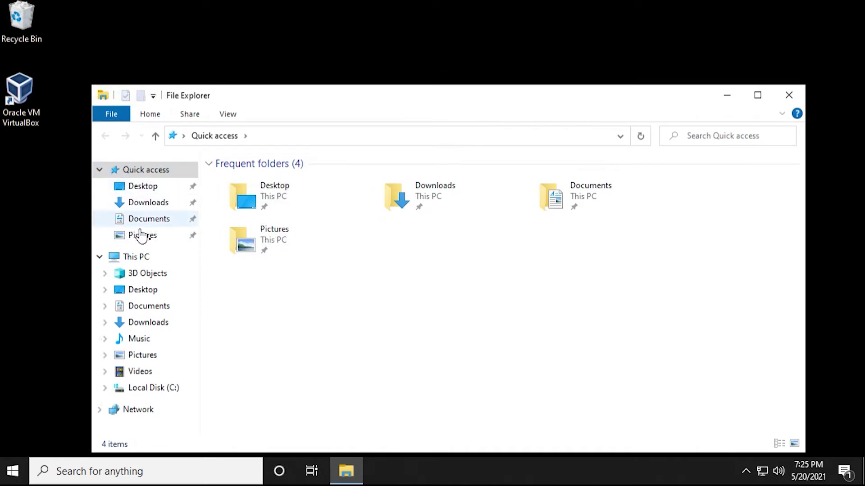
left_click(145, 389)
double_click(252, 267)
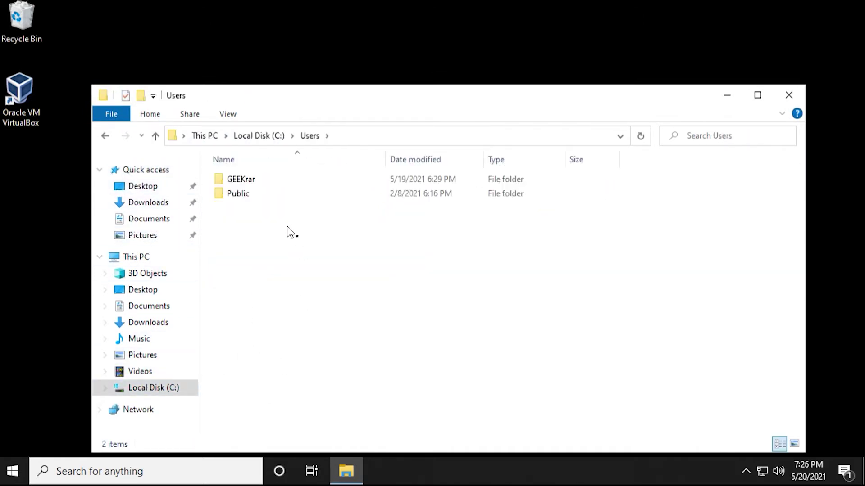
left_click(252, 181)
double_click(252, 180)
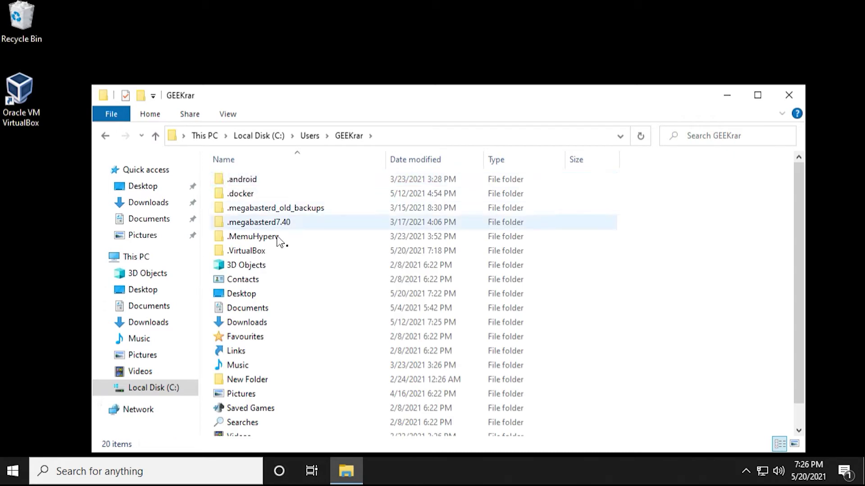
Step: Turn on the display of hidden items and locate the AppData folder in the profile folder
left_click(230, 115)
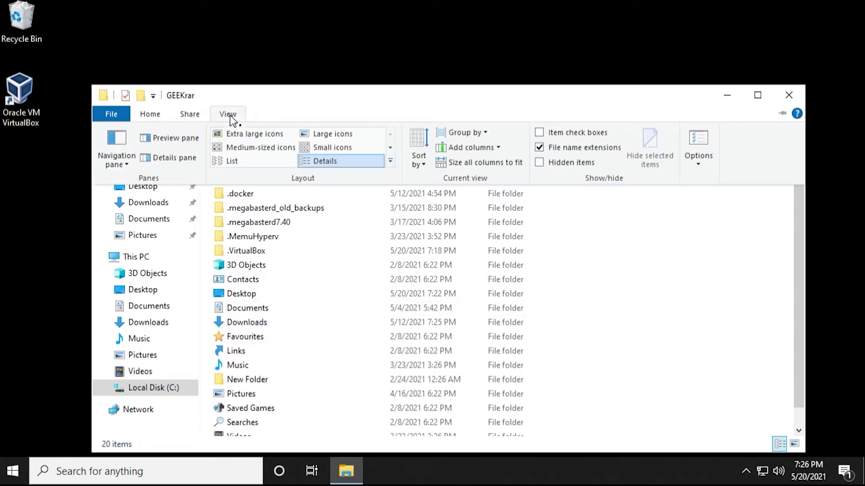
left_click(583, 163)
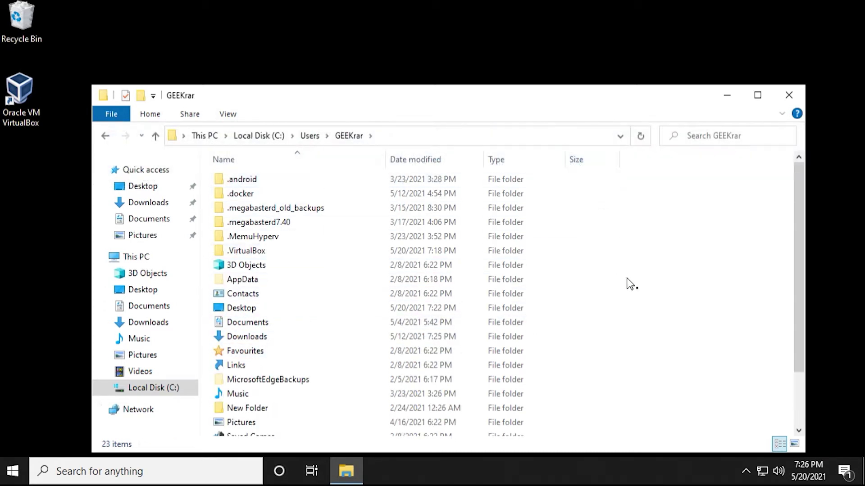
scroll(631, 281, "down", 2)
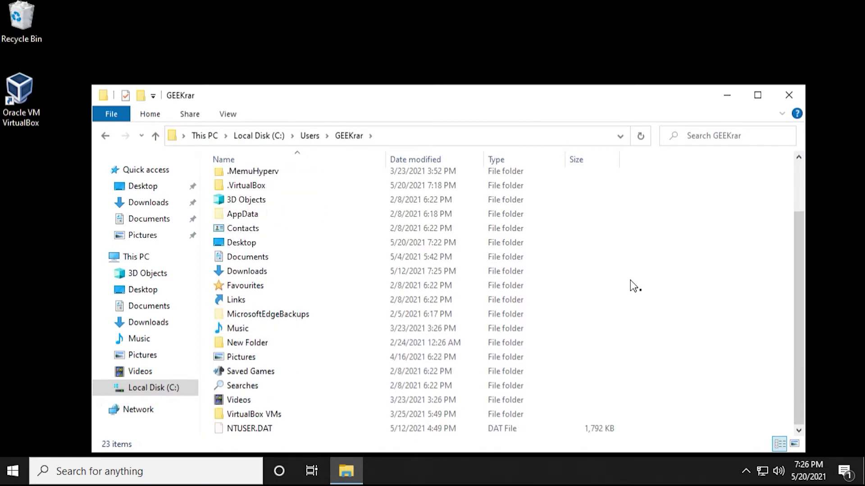
scroll(631, 281, "up", 2)
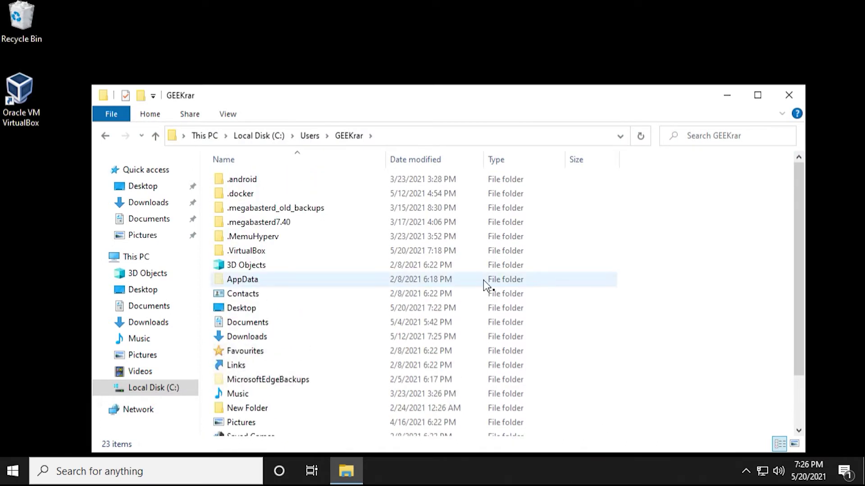
Step: Browse through AppData\Local\Programs to the NiceHash Miner folder and copy its full path
double_click(252, 280)
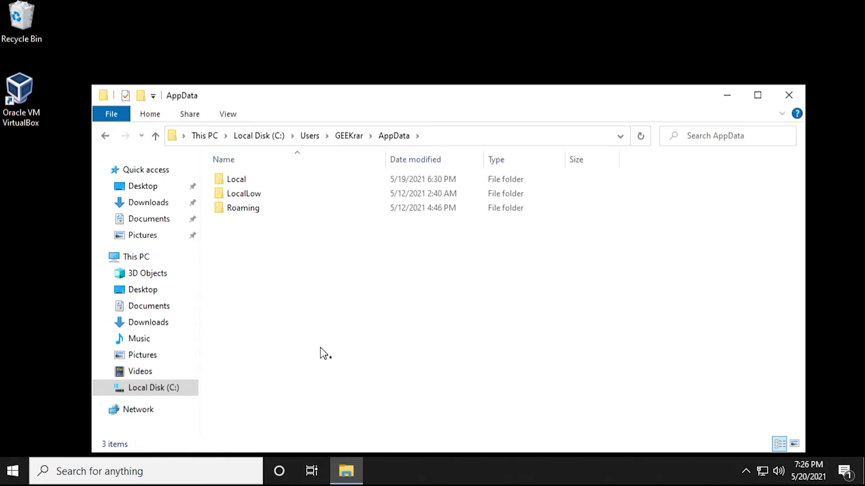
double_click(243, 180)
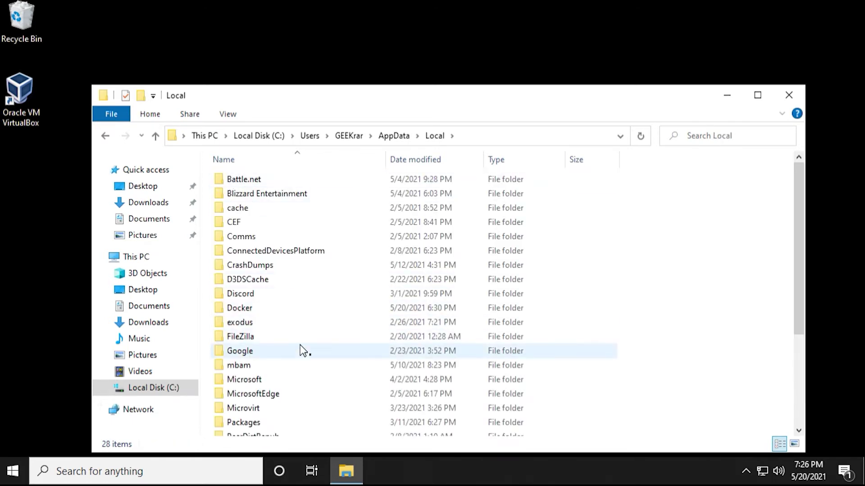
scroll(303, 353, "down", 2)
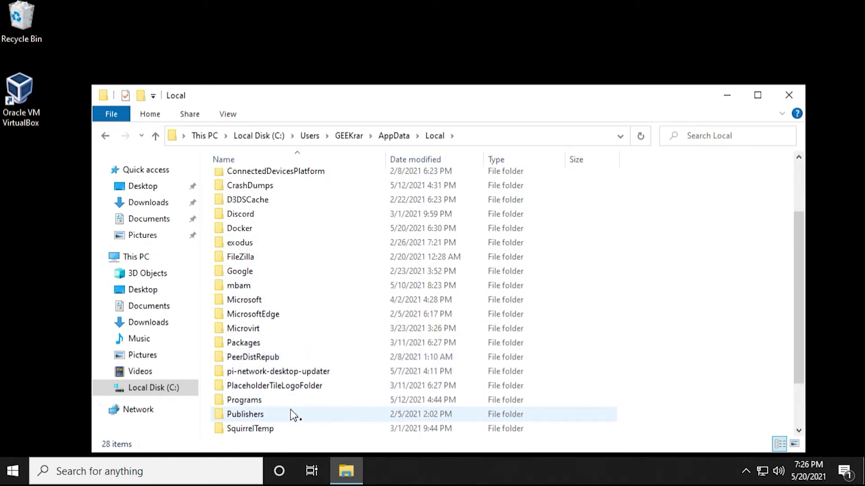
double_click(298, 399)
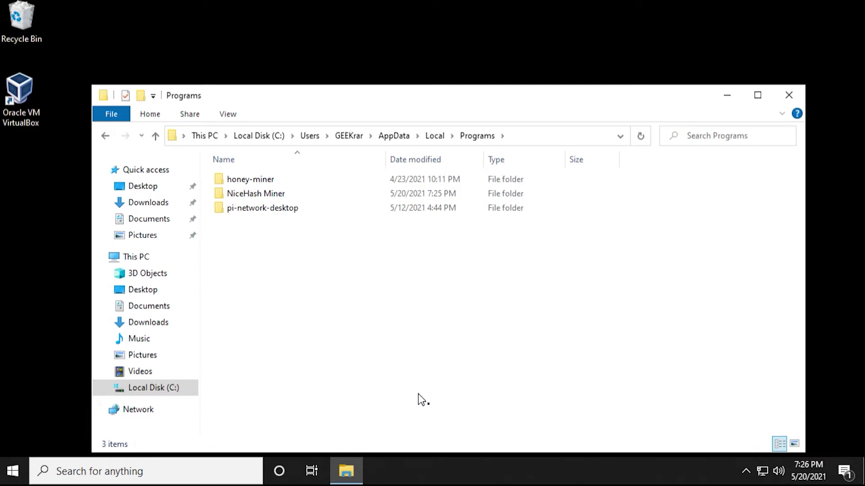
double_click(255, 197)
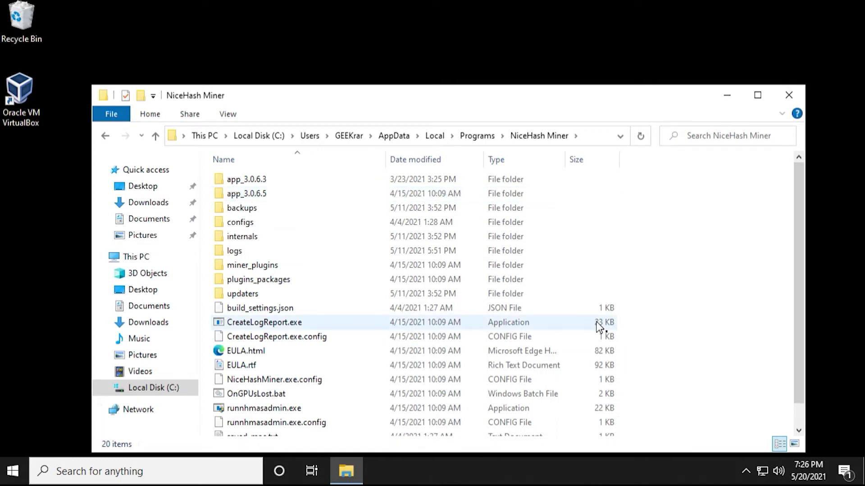
left_click(597, 136)
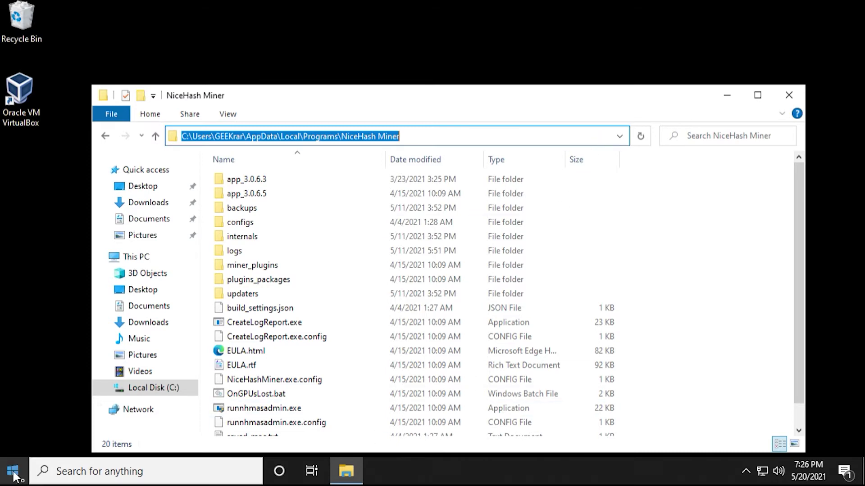
Step: Switch to Malwarebytes and view the report of the latest blocked-malware notification
left_click(748, 477)
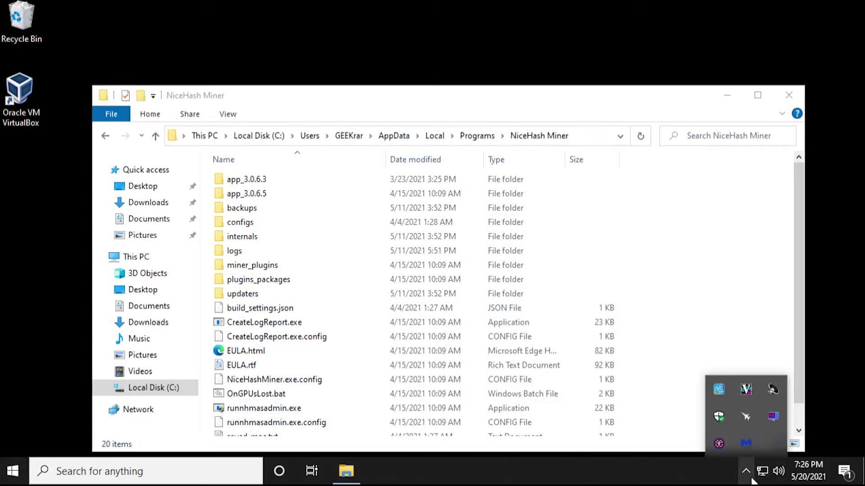
left_click(748, 445)
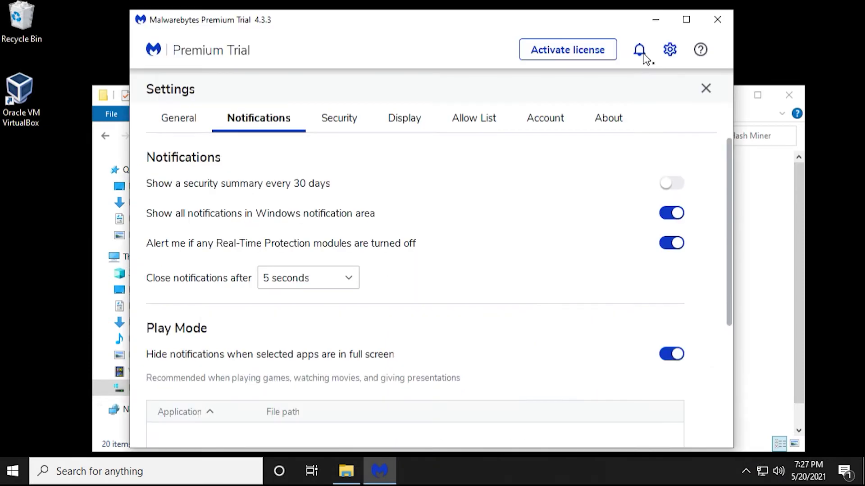
left_click(641, 52)
left_click(660, 155)
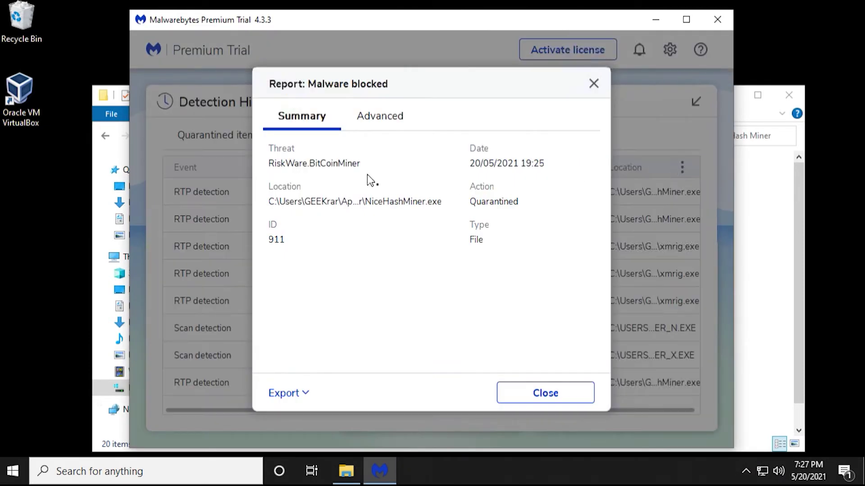
left_click(593, 84)
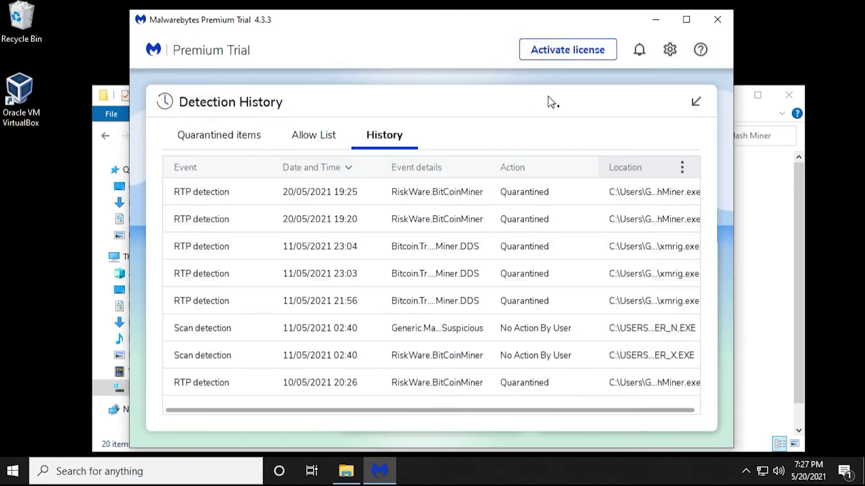
Step: Restore the quarantined NiceHashMiner.exe item (RiskWare.BitCoinMiner) and return to the Malwarebytes dashboard
left_click(236, 138)
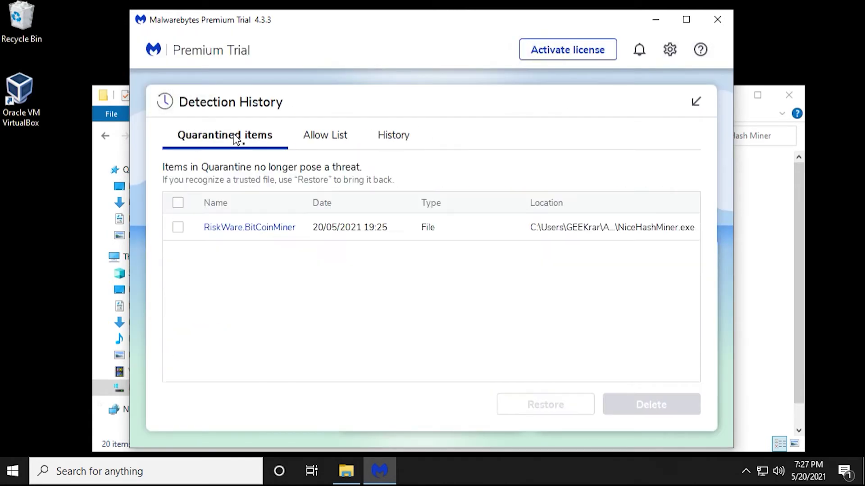
left_click(178, 227)
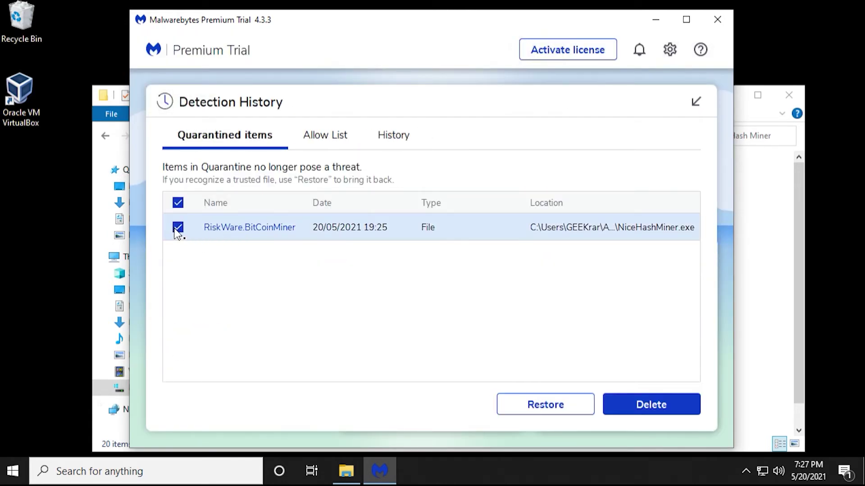
left_click(563, 402)
left_click(468, 245)
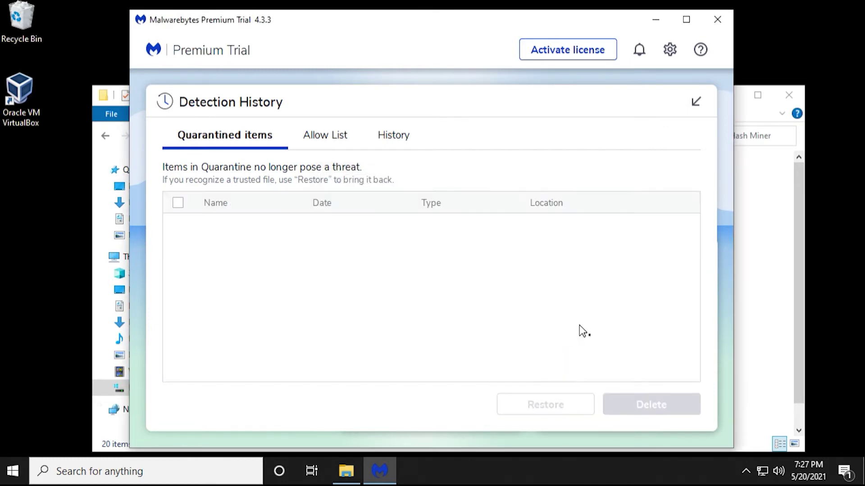
left_click(699, 104)
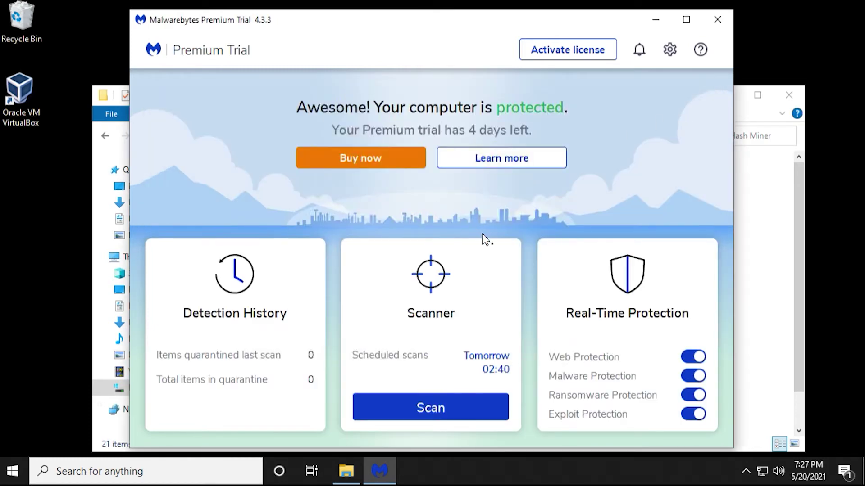
Step: Start adding a file or folder exclusion to the Allow List in the Malwarebytes settings
left_click(670, 50)
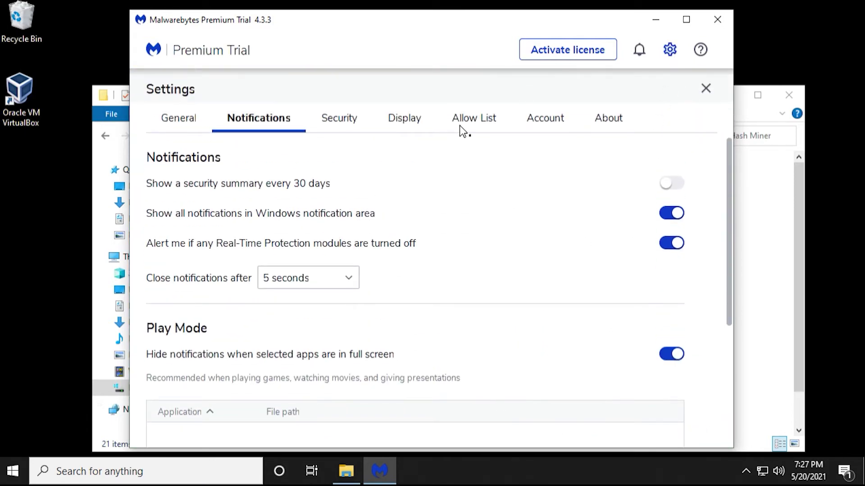
left_click(461, 124)
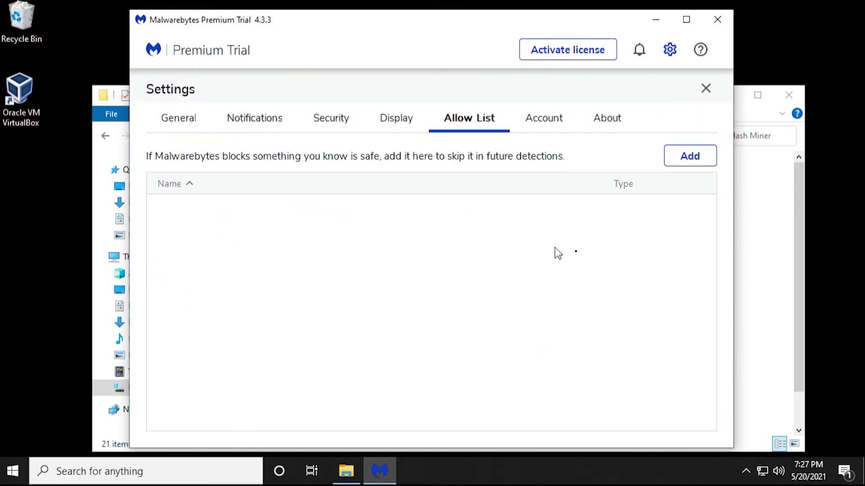
left_click(706, 160)
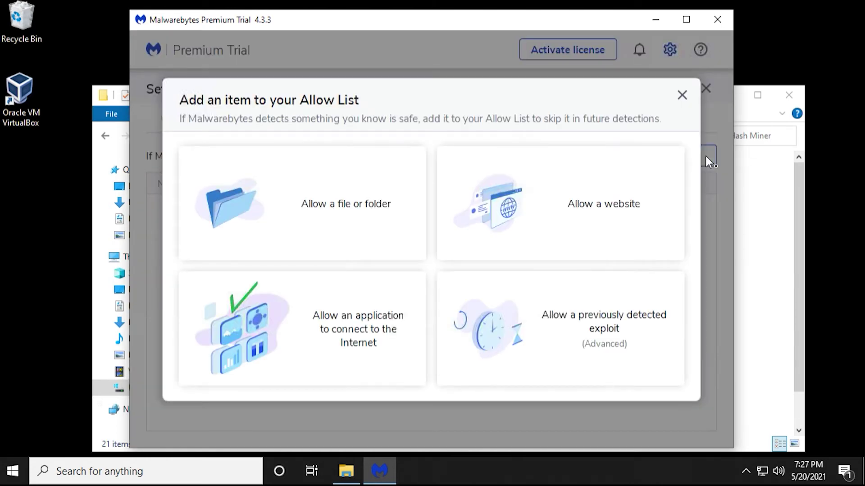
left_click(283, 224)
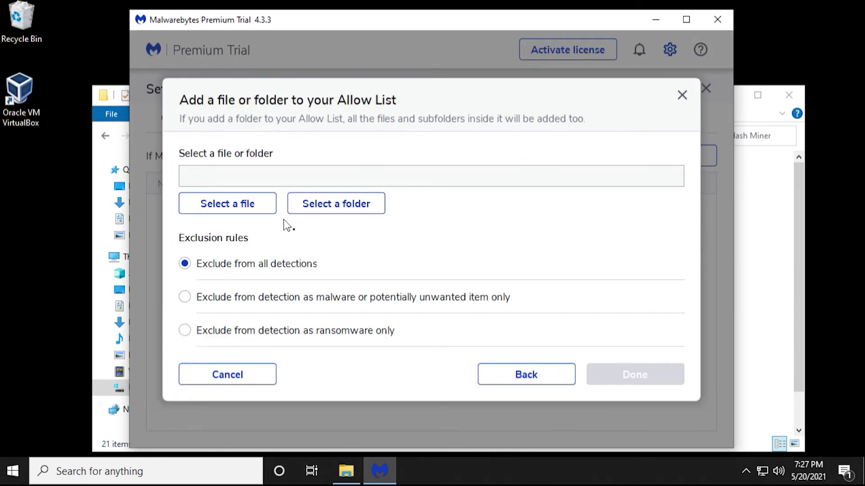
Step: Choose the AppData\Local\Programs\NiceHash Miner folder in the personal profile as the item to allow
left_click(341, 208)
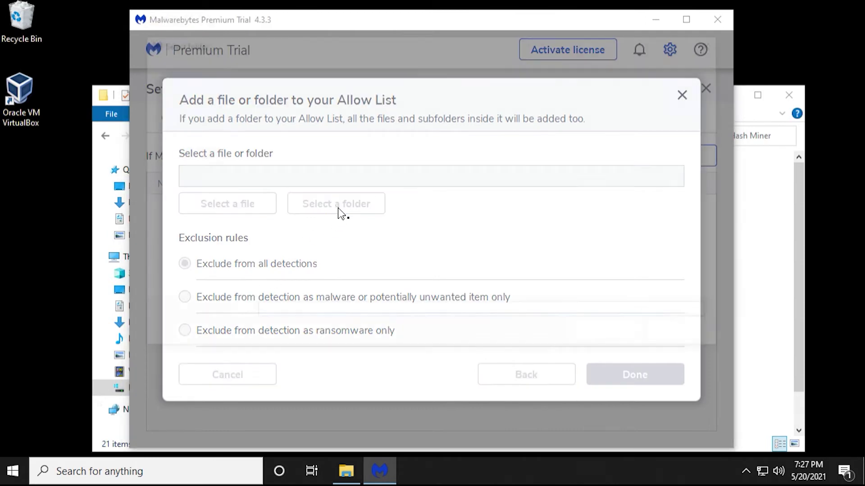
left_click(401, 66)
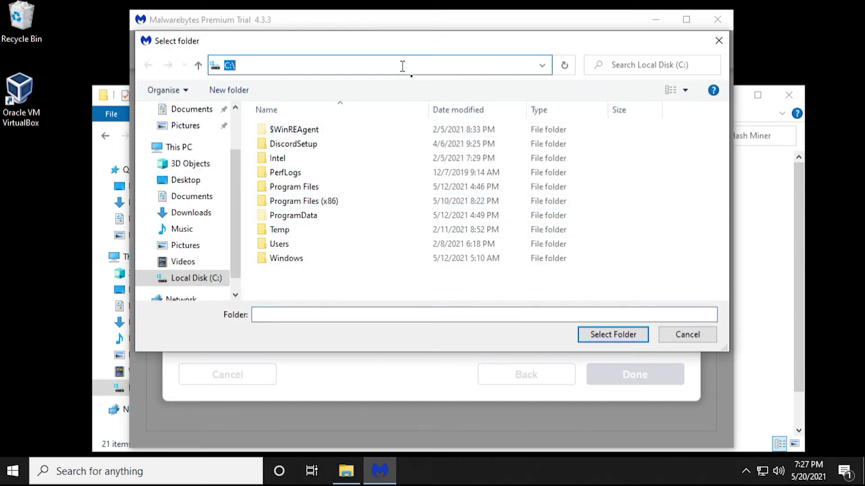
type("C:\\Users\\GEEKrar\\AppData\\Local\\Programs\\NiceHash Miner\\")
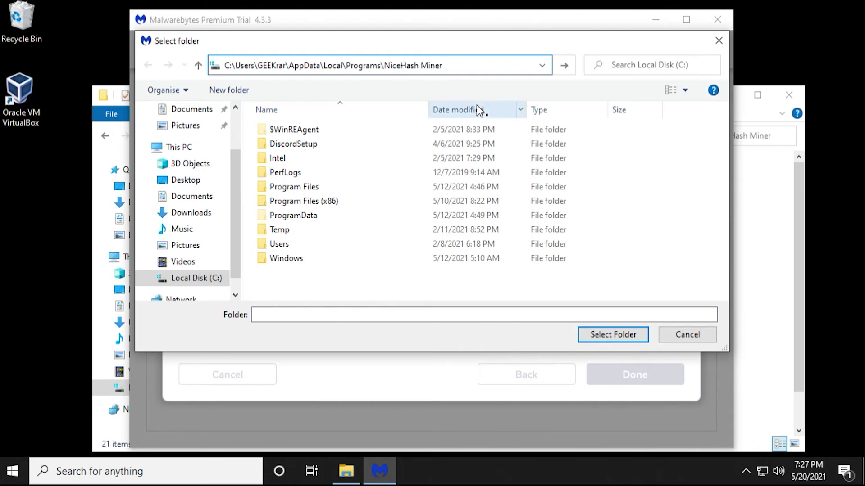
key("ctrl+a")
key("Return")
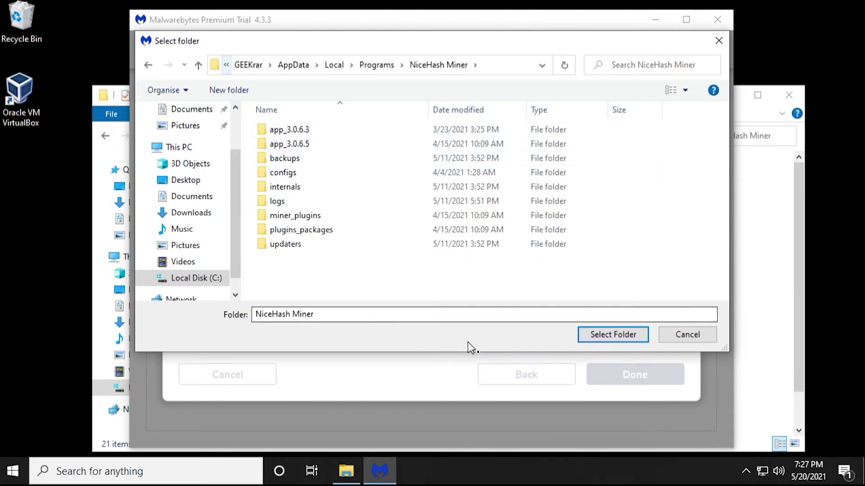
left_click(623, 338)
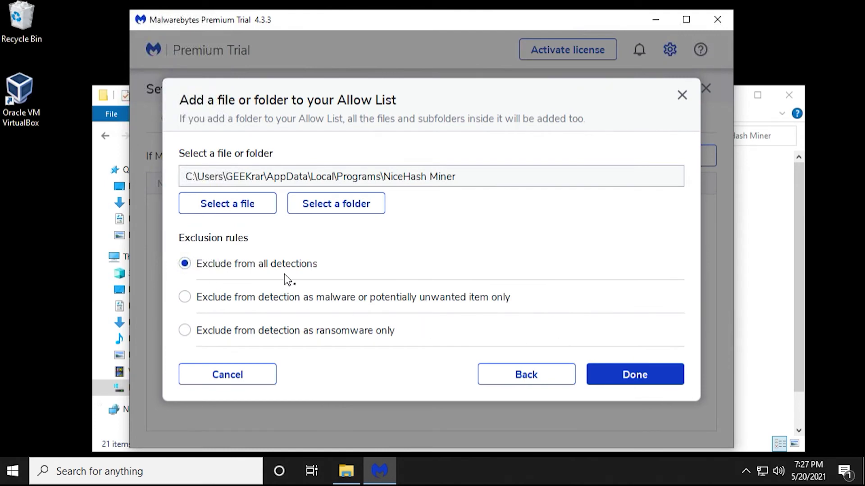
Step: Finish adding the NiceHash Miner folder to the Allow List, excluded from all detections, and close the Malwarebytes and File Explorer windows
left_click(650, 373)
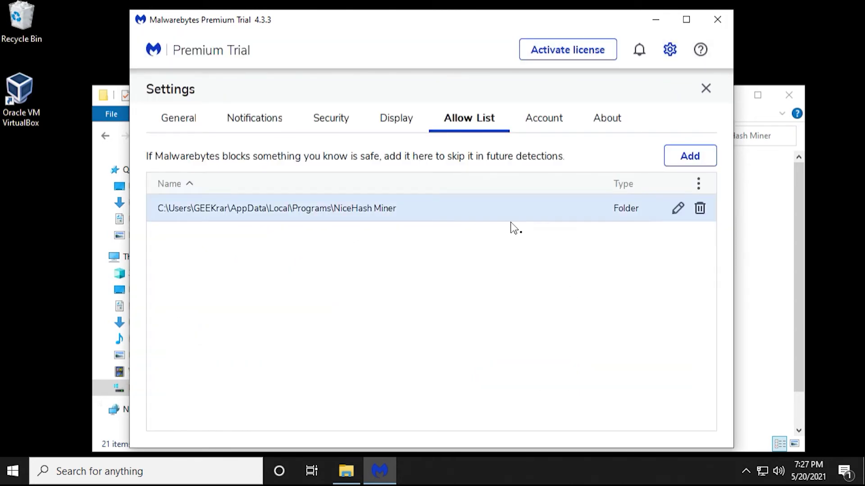
left_click(719, 19)
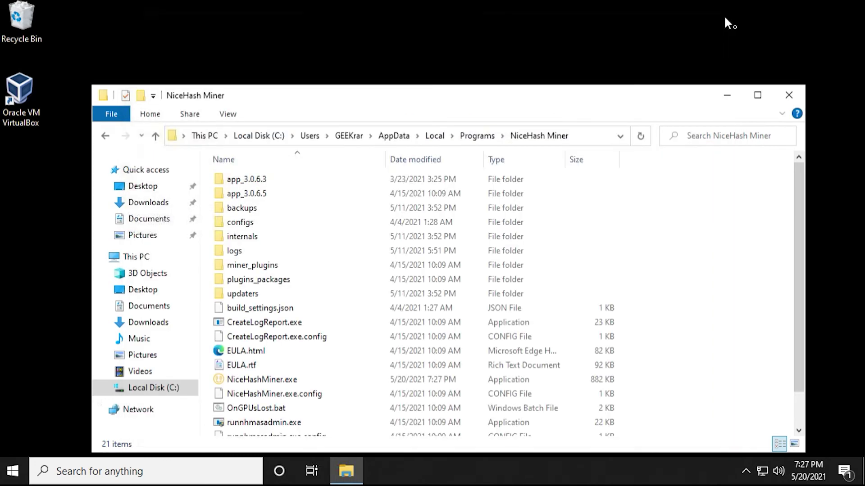
left_click(791, 102)
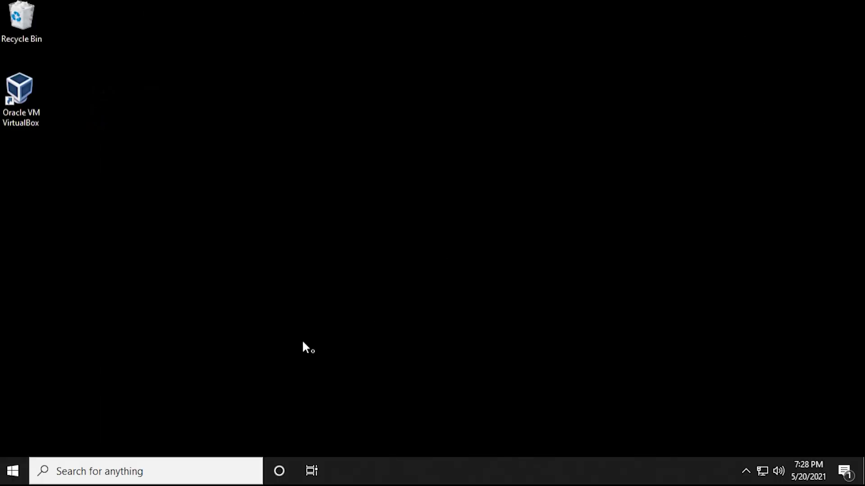
Step: Launch NiceHash Miner as administrator, allow it to make changes to the device, and start mining
left_click(12, 476)
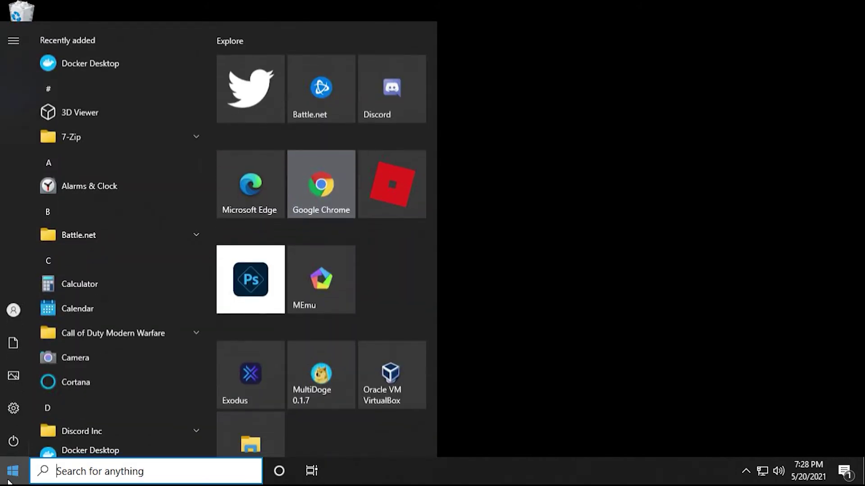
type("nice")
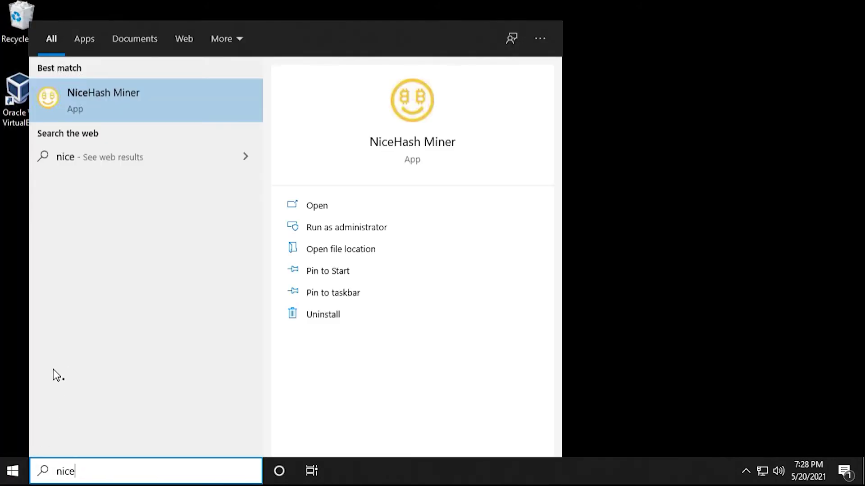
right_click(86, 95)
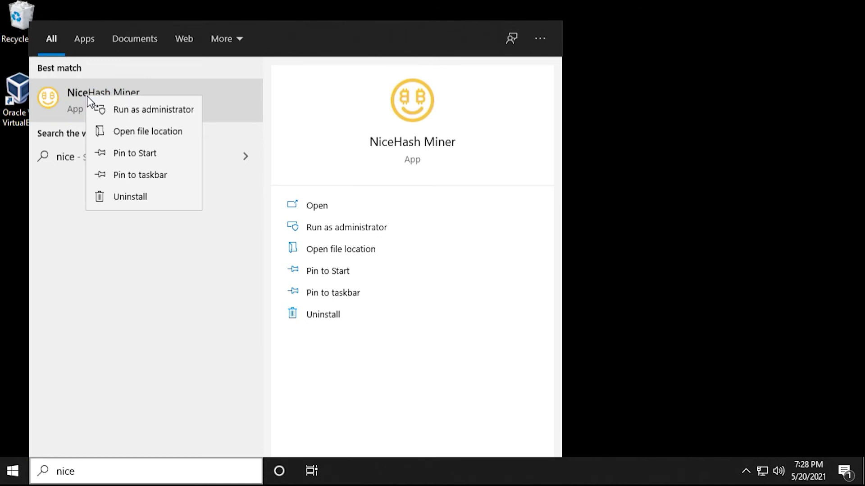
left_click(109, 107)
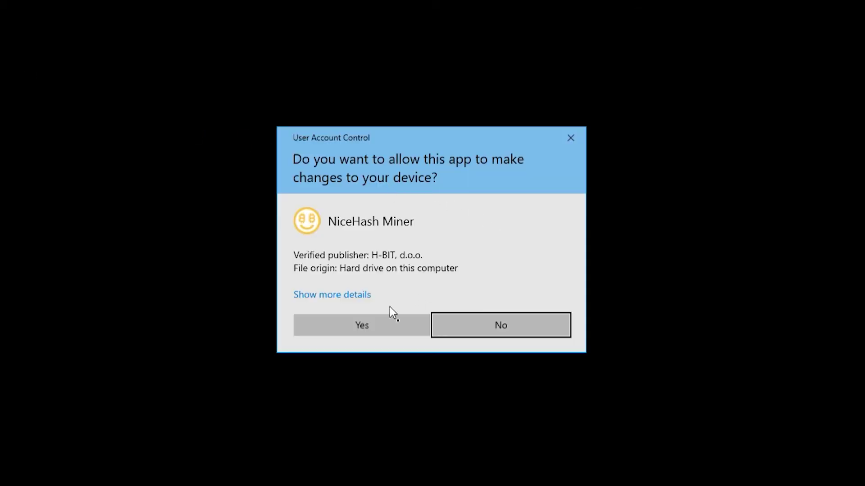
left_click(393, 325)
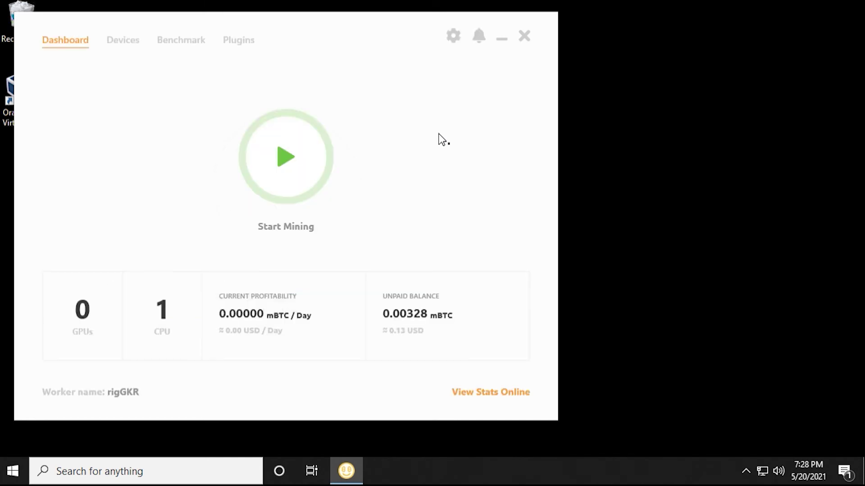
left_click(280, 158)
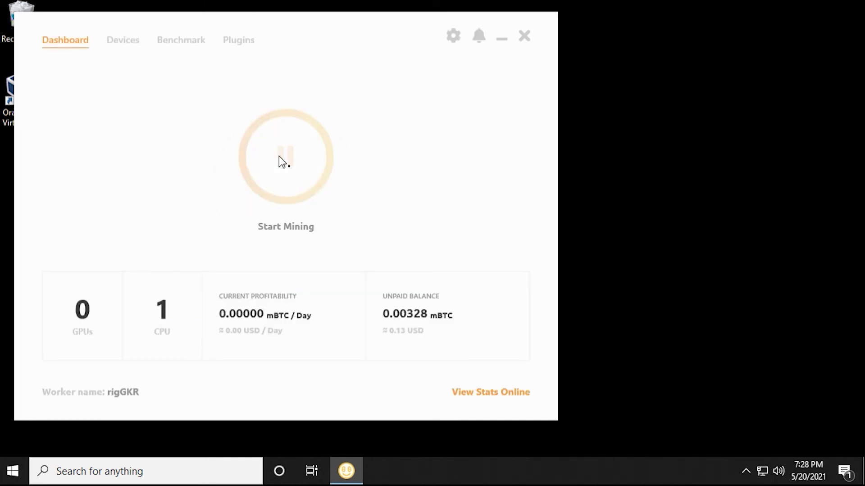